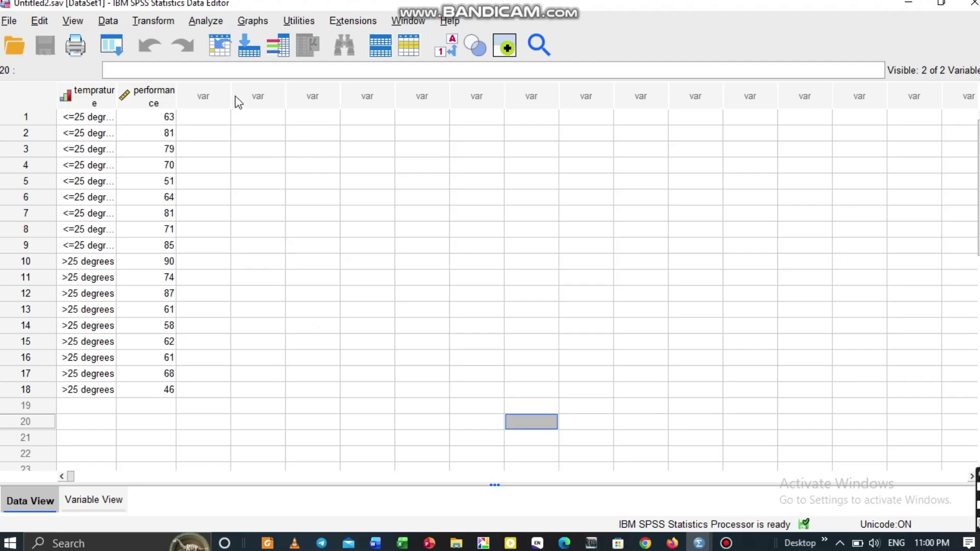
Step: Set up an Independent-Samples T Test with learning performance as the test variable
left_click(199, 23)
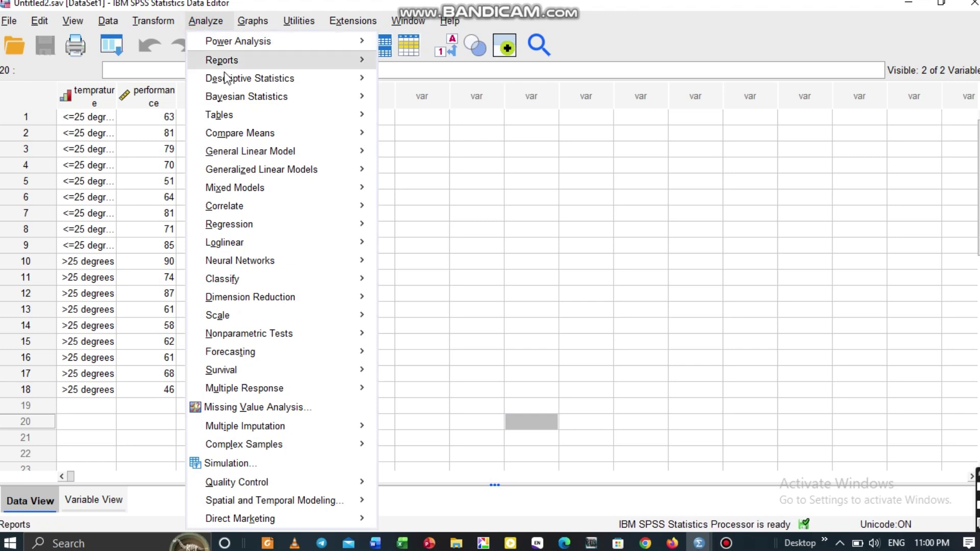
mouse_move(237, 139)
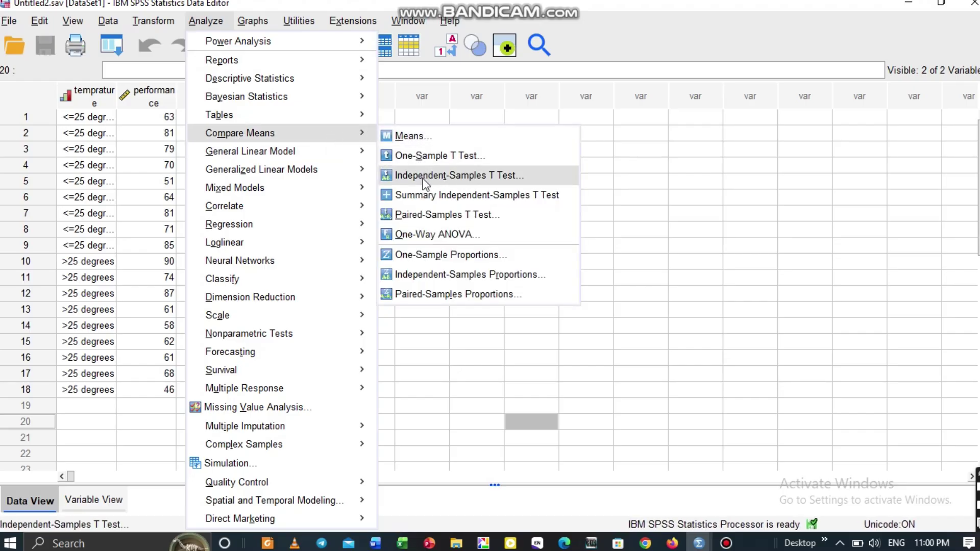
left_click(464, 177)
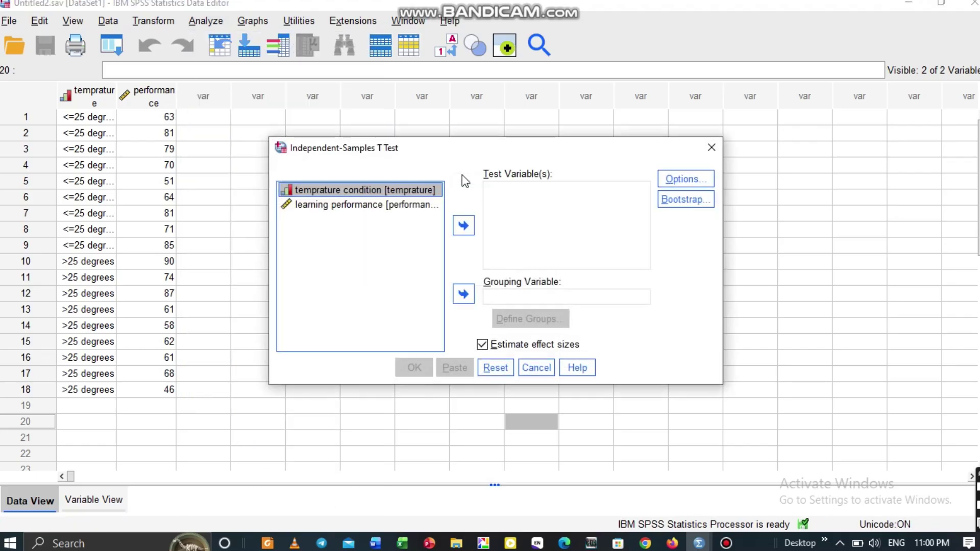
left_click(360, 194)
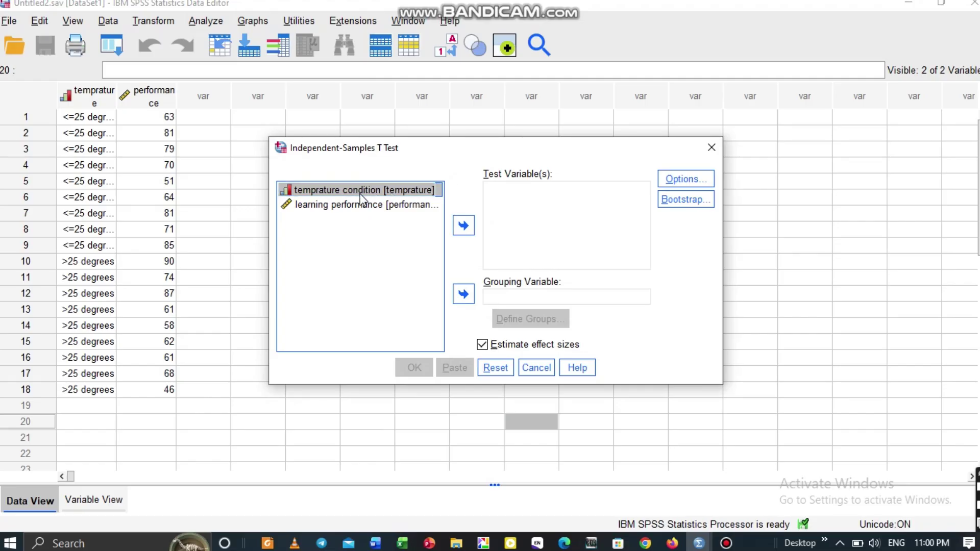
left_click(360, 195)
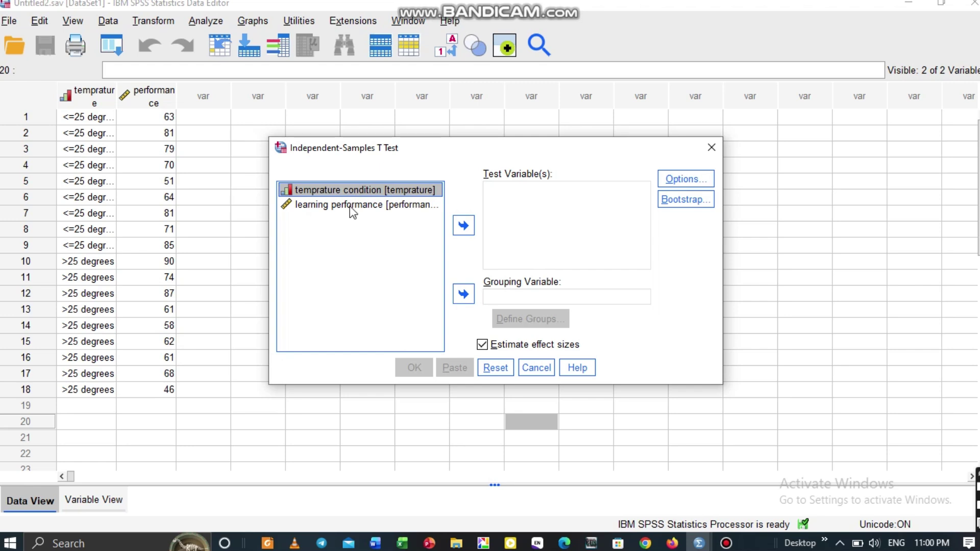
left_click(352, 207)
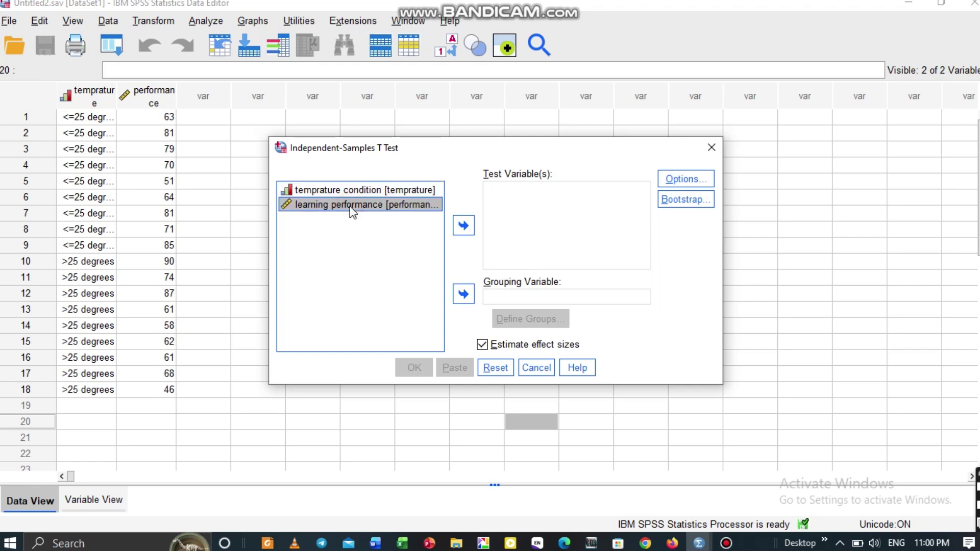
left_click(463, 227)
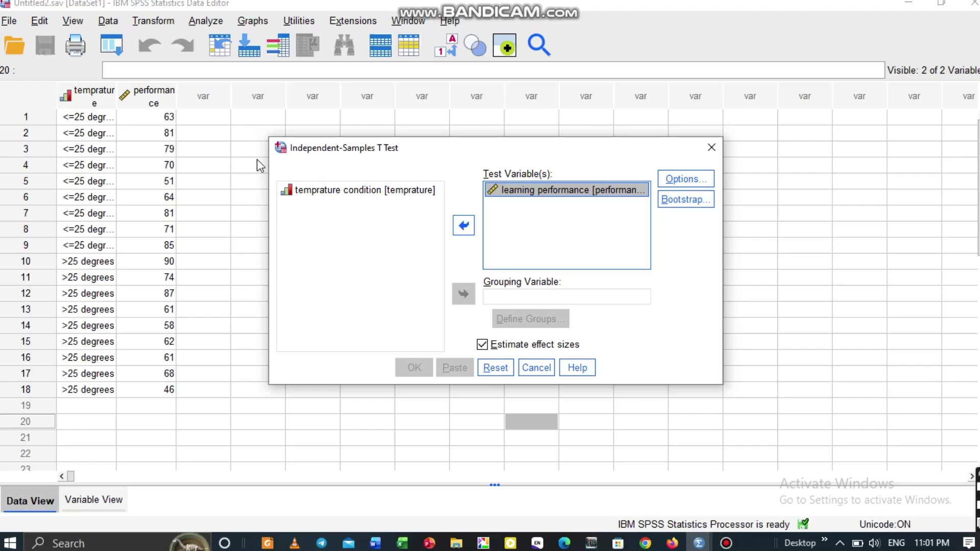
Step: Use temprature condition as the grouping variable with specified groups 1 and 2, and run the test
left_click(343, 190)
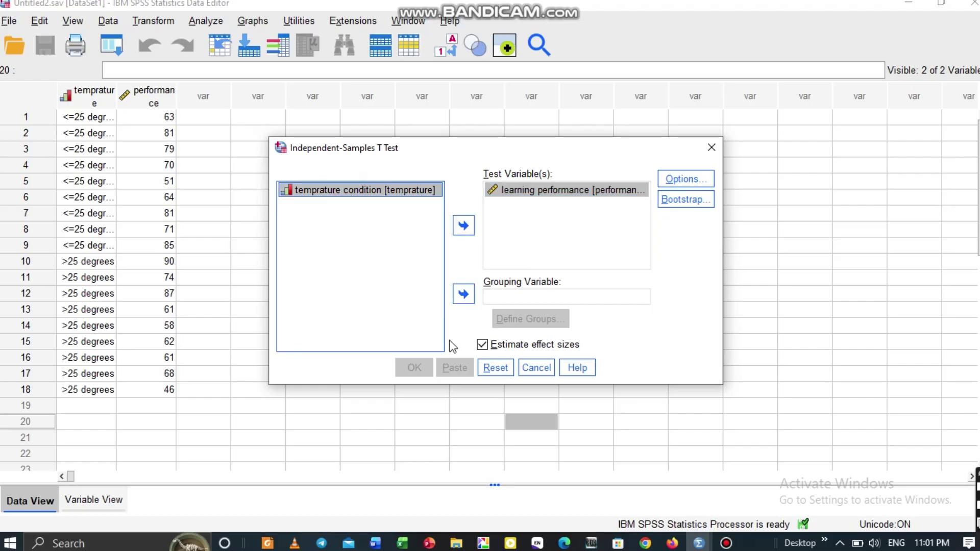
left_click(463, 294)
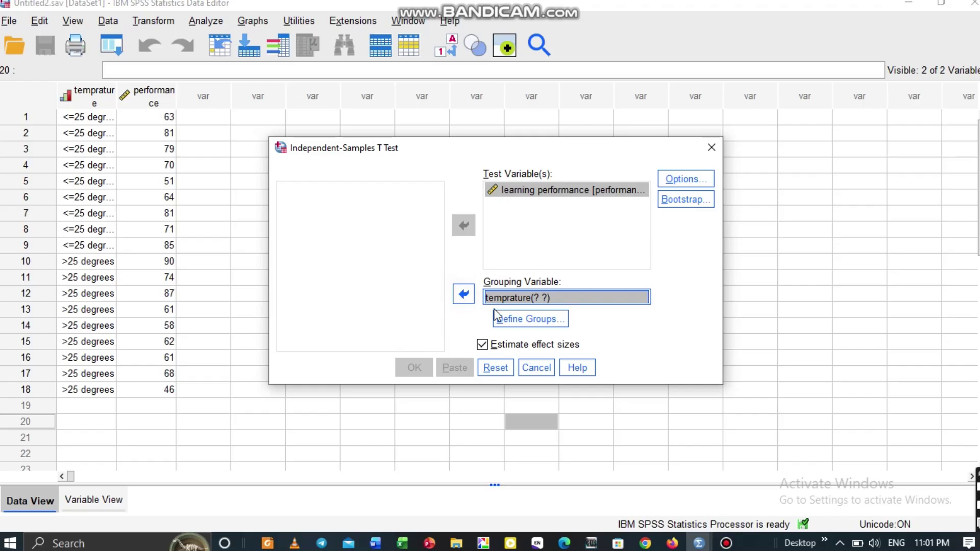
left_click(522, 319)
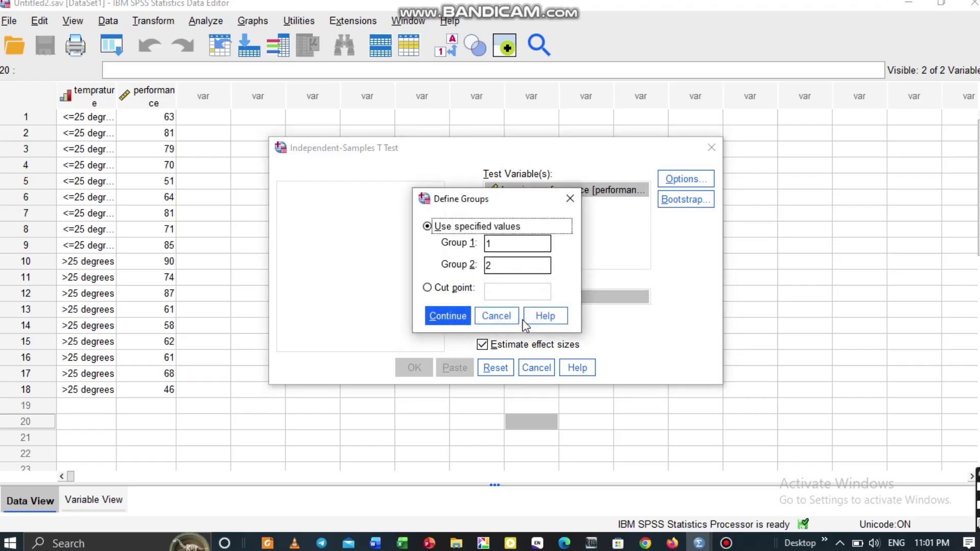
left_click(457, 318)
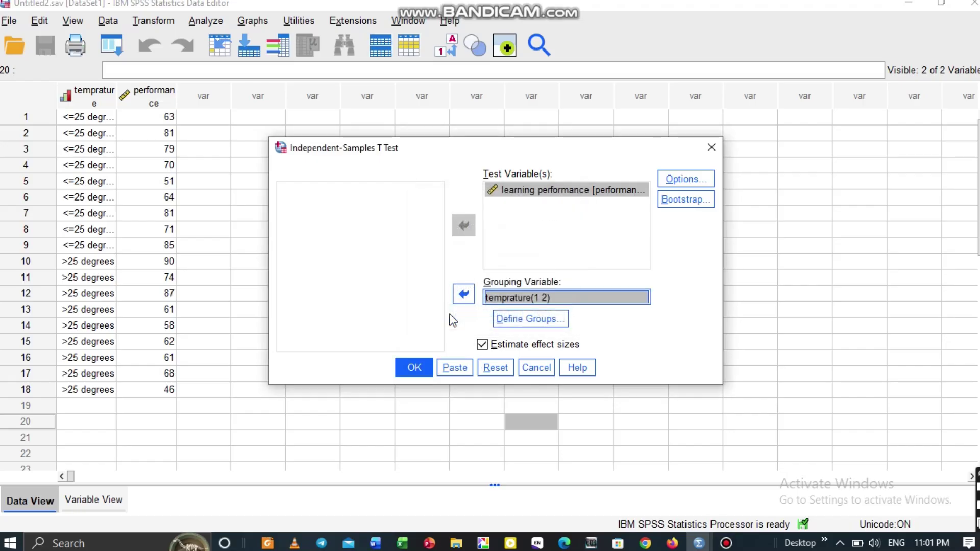
left_click(413, 368)
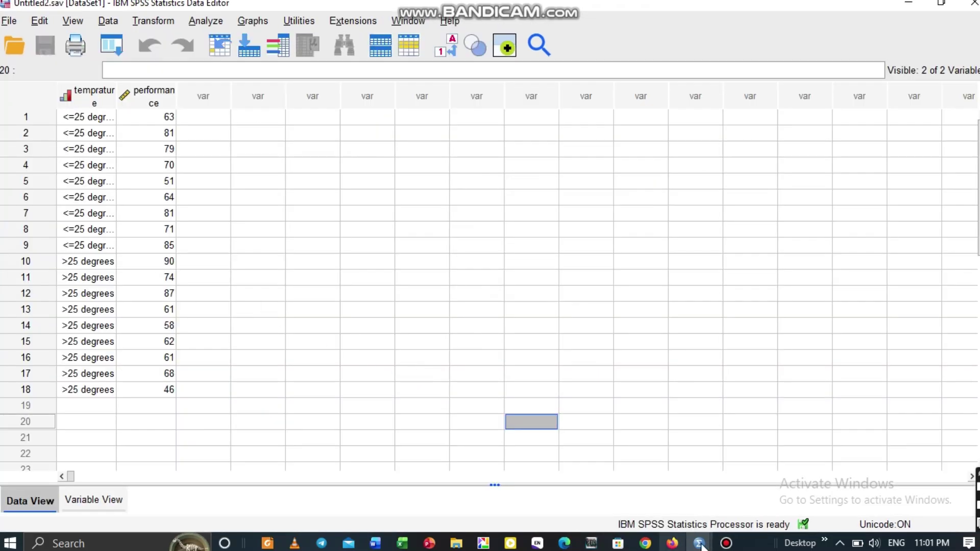
Step: Examine the group statistics, independent samples test and effect sizes in the output, comparing them with the Untitled2.sav data
mouse_move(698, 543)
mouse_move(797, 514)
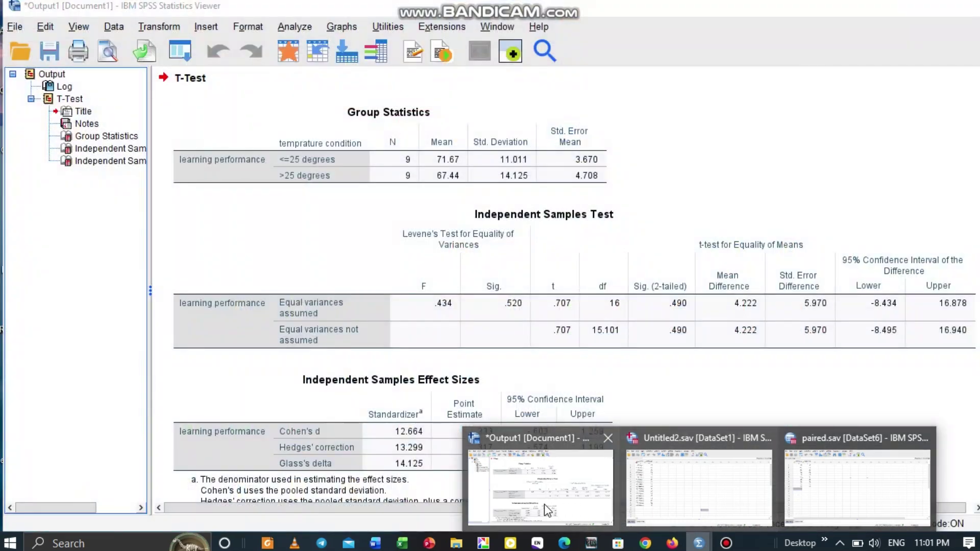
left_click(544, 504)
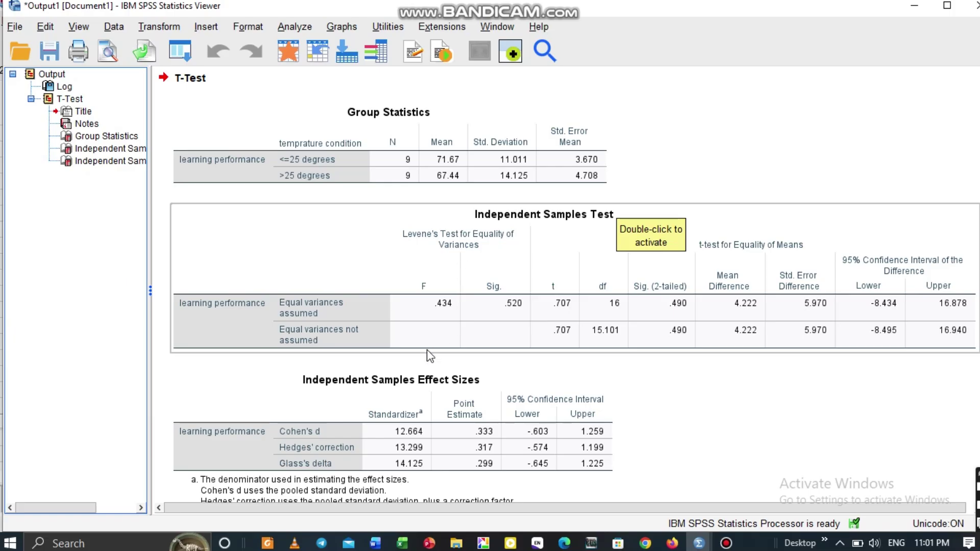
scroll(427, 356, "up", 3)
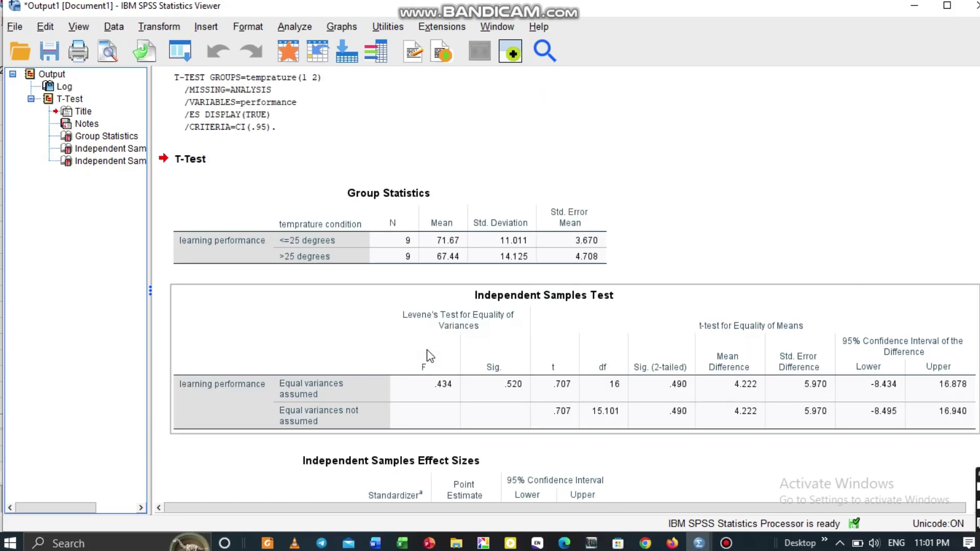
scroll(431, 356, "down", 5)
scroll(428, 355, "up", 3)
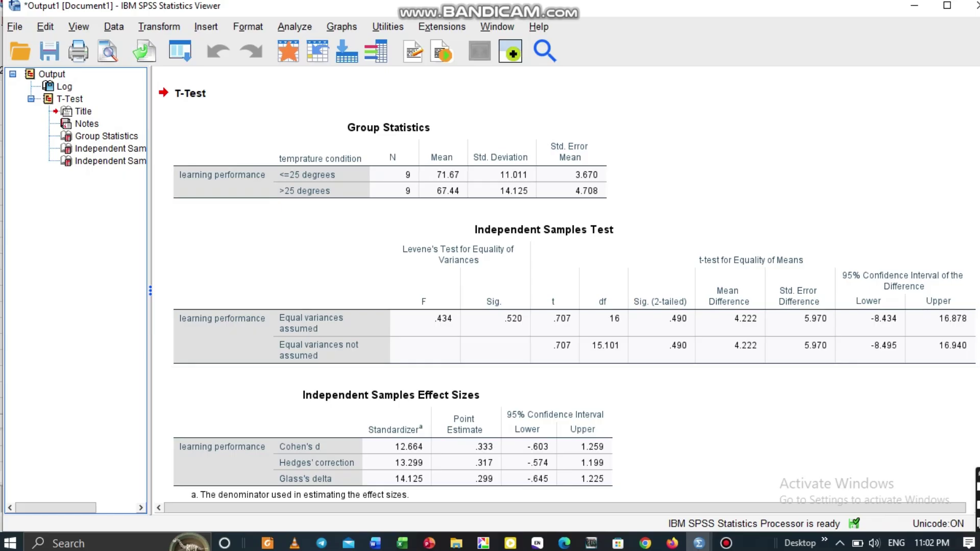
mouse_move(698, 543)
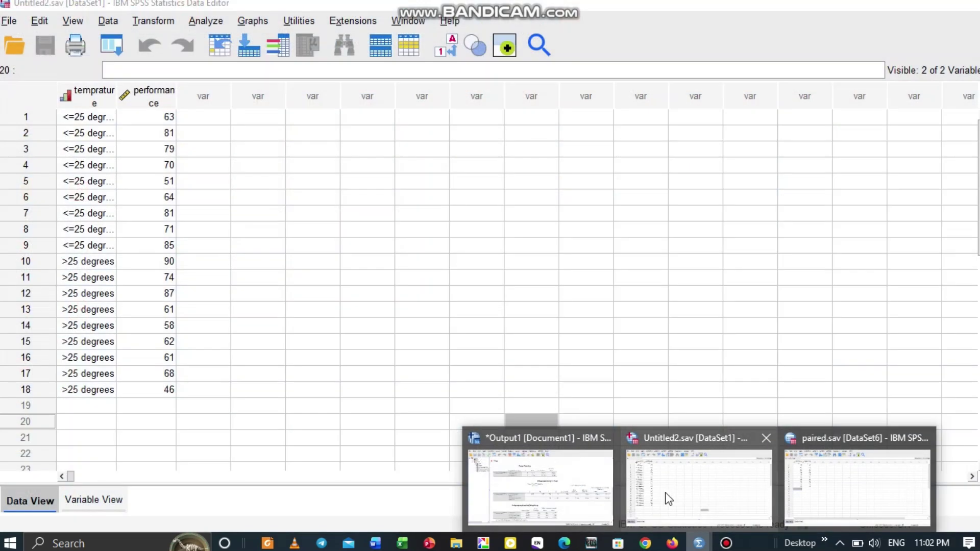
left_click(665, 492)
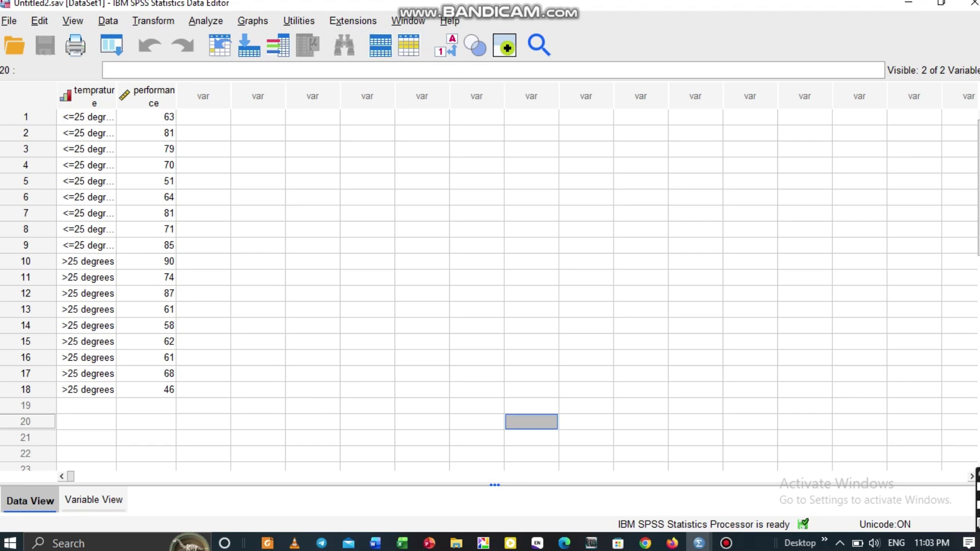
mouse_move(691, 545)
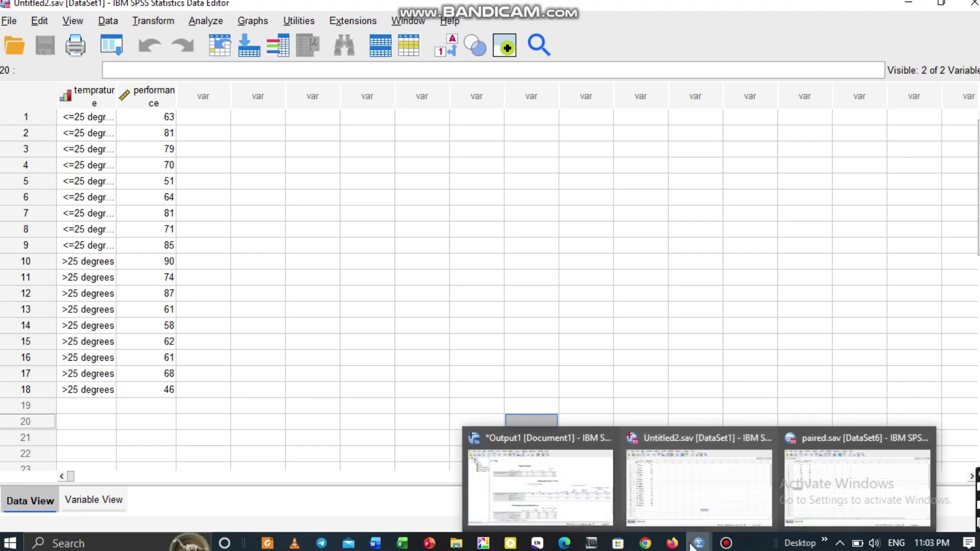
left_click(561, 486)
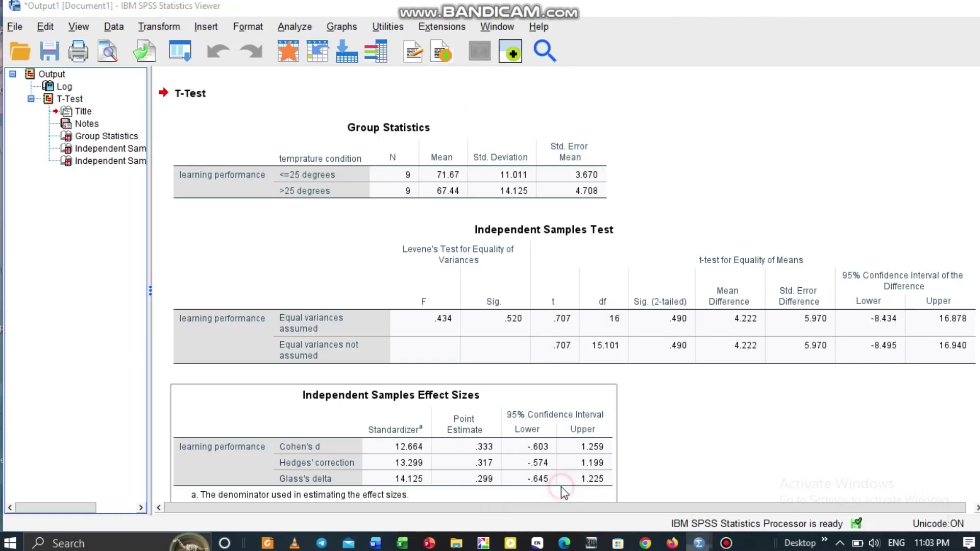
left_click(286, 357)
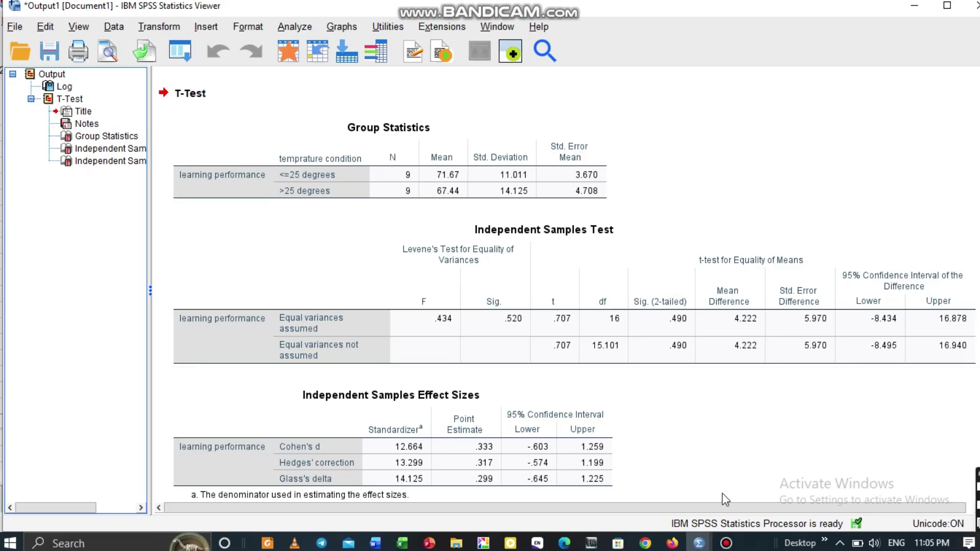
mouse_move(699, 543)
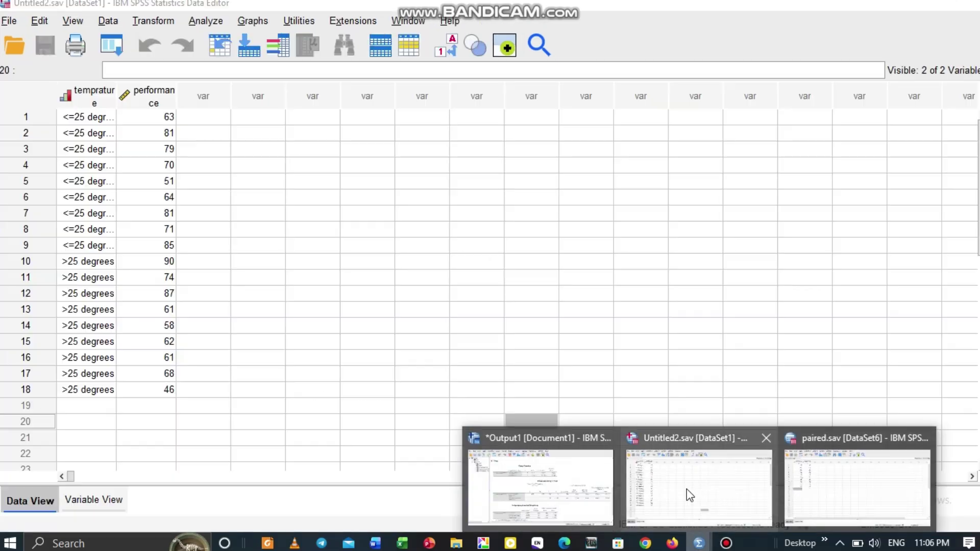
left_click(687, 489)
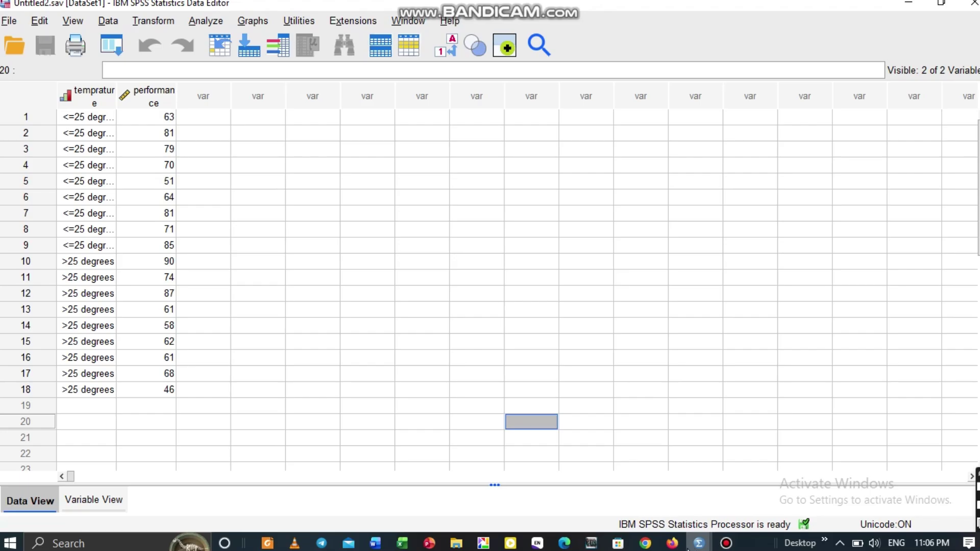
Step: Switch to the paired.sav dataset and start a Paired-Samples T Test
mouse_move(698, 543)
left_click(851, 482)
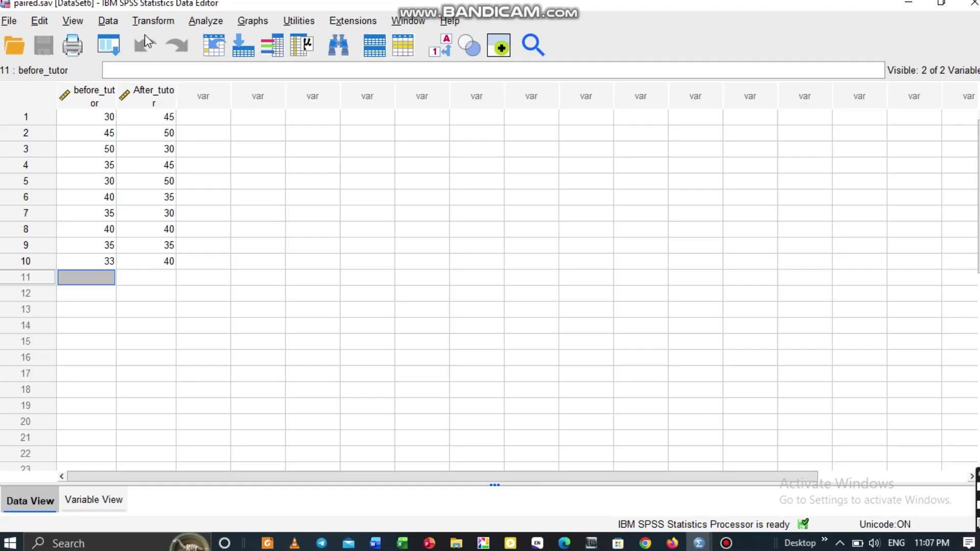
left_click(206, 25)
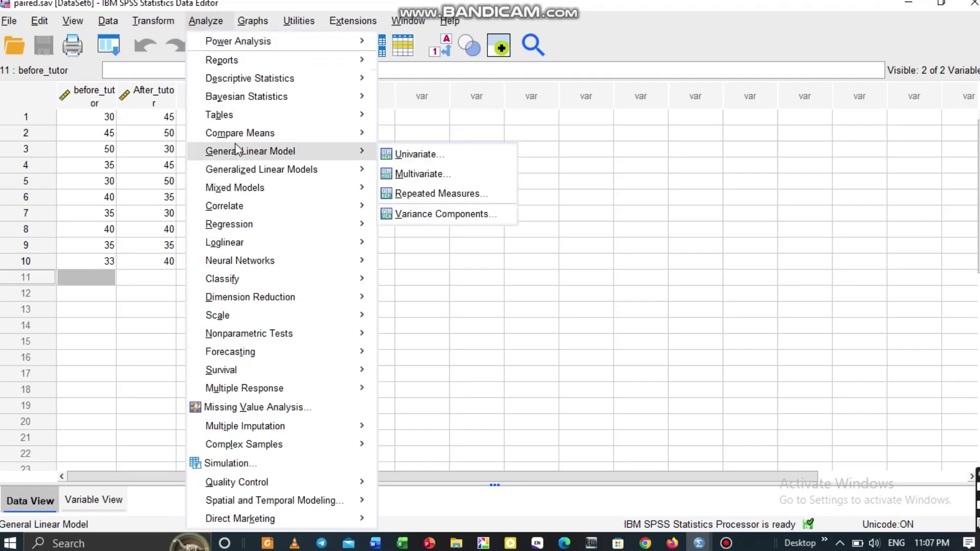
mouse_move(257, 138)
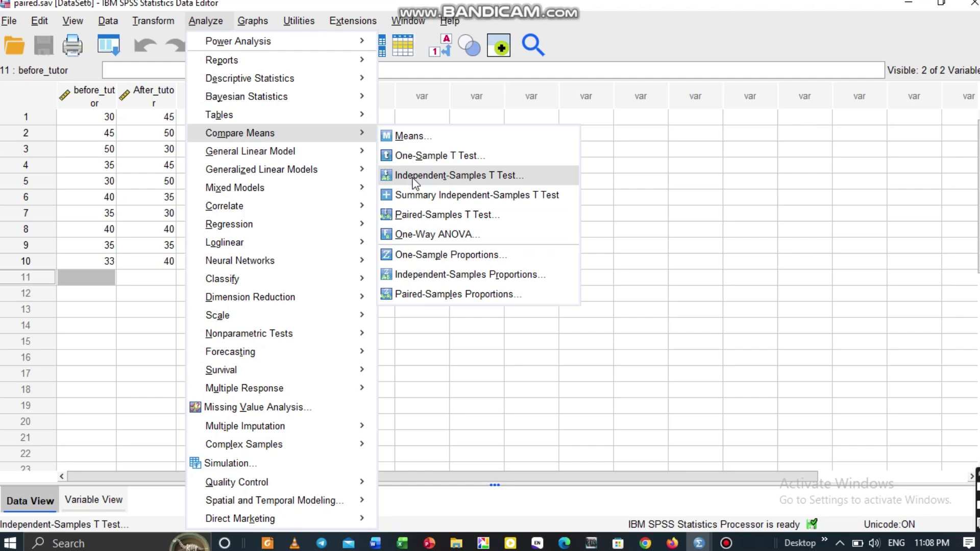
left_click(447, 216)
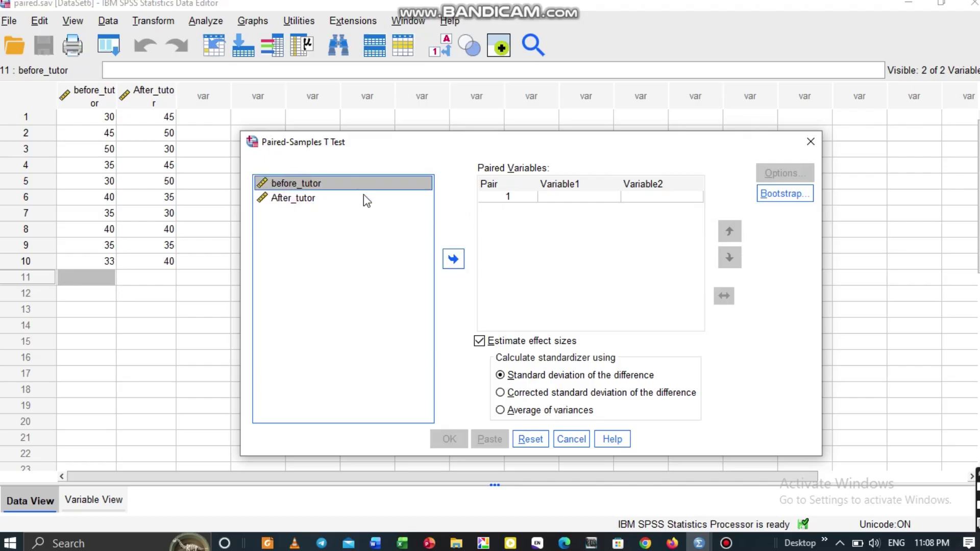
Step: Pair before_tutor as Variable1 with After_tutor as Variable2 and run the paired test
left_click_drag(363, 184, 477, 199)
left_click(455, 267)
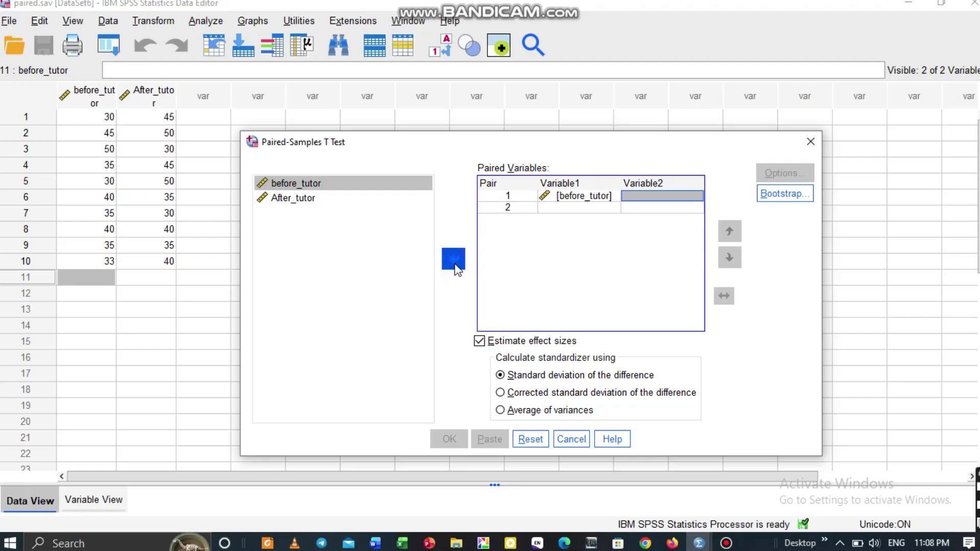
left_click(306, 201)
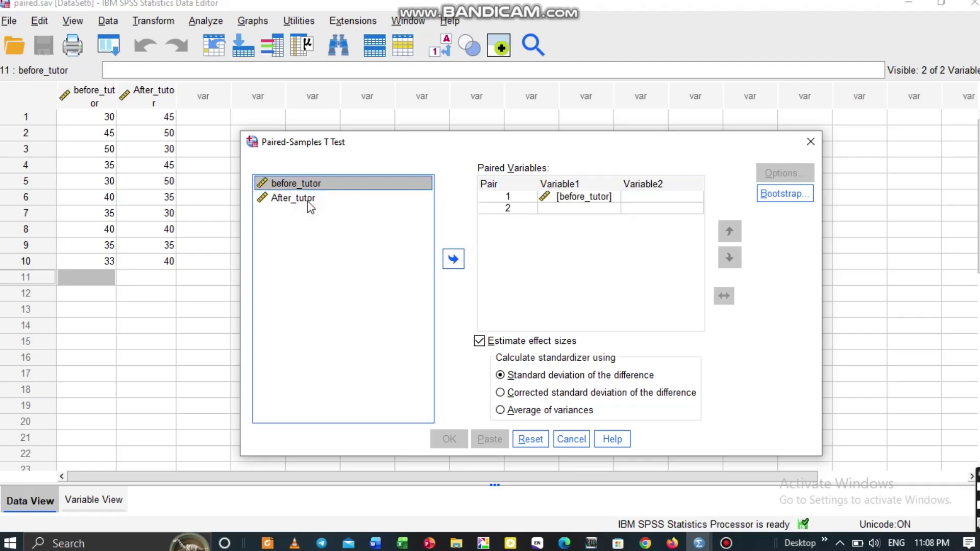
left_click(268, 200)
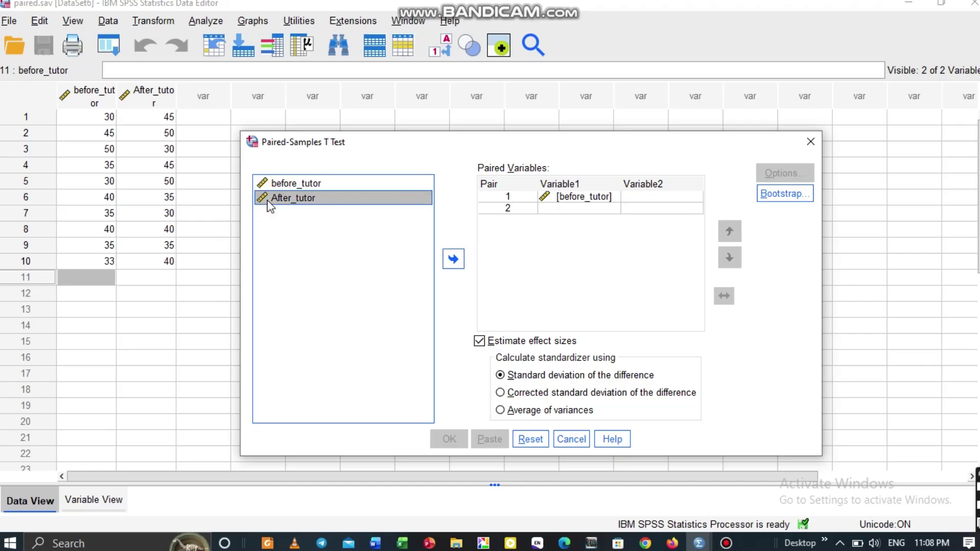
left_click(452, 260)
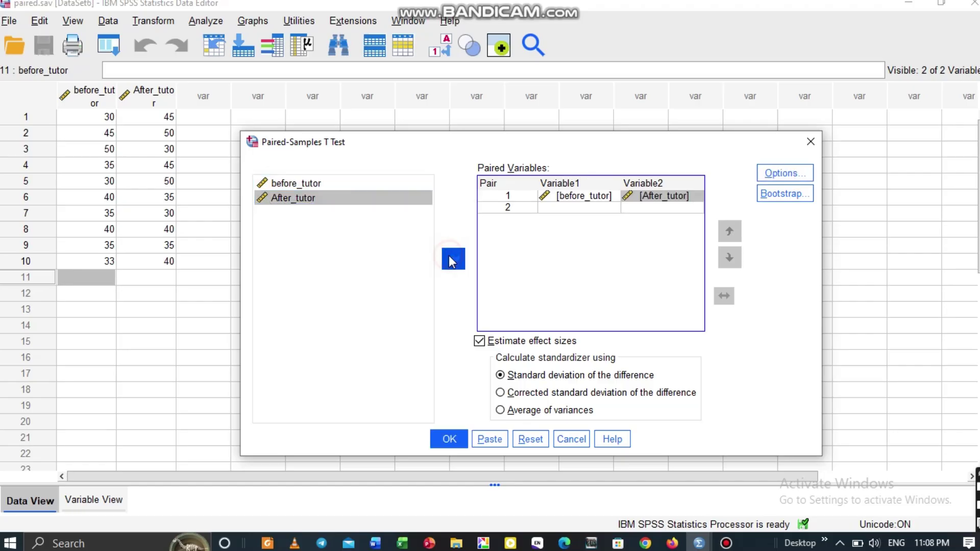
left_click(438, 441)
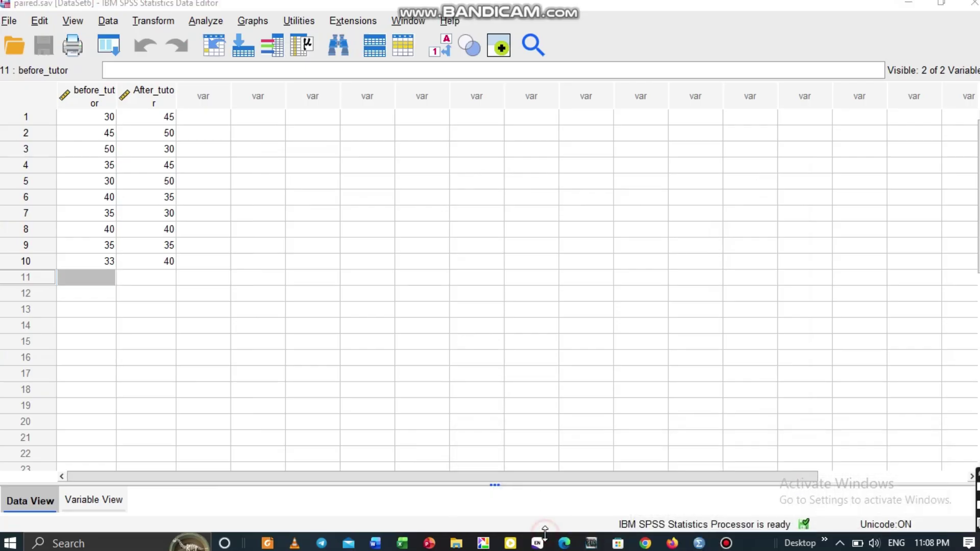
Step: Examine the paired samples output, including the two-tailed significance in the Paired Samples Test table
mouse_move(694, 547)
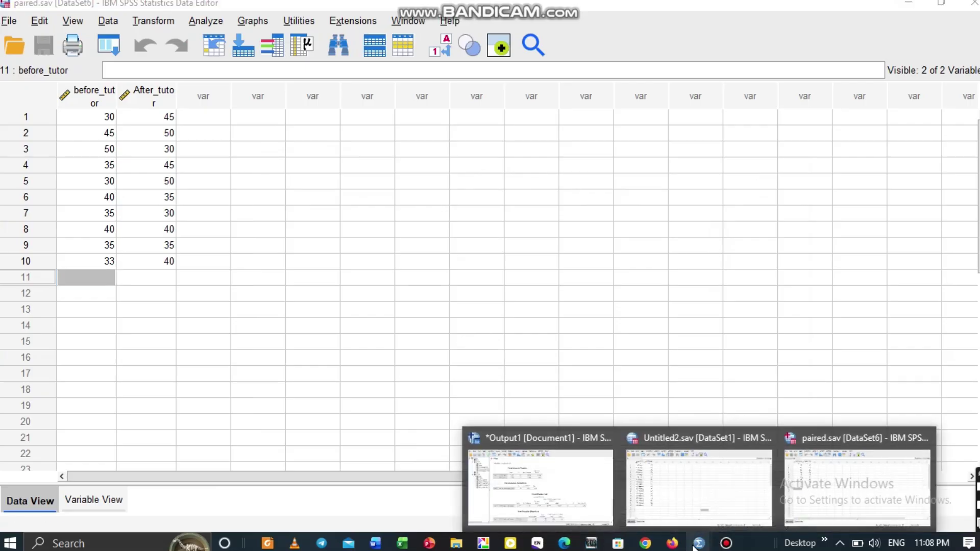
left_click(537, 503)
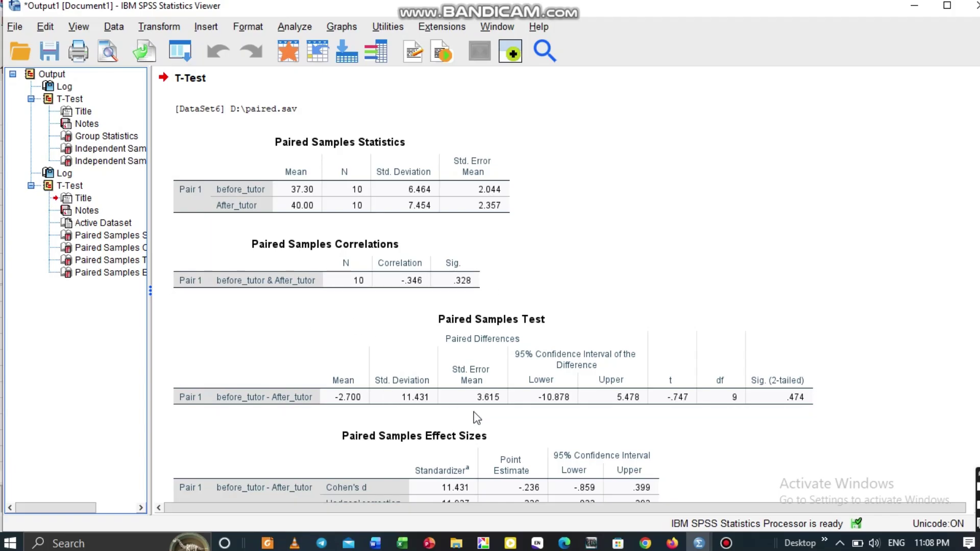
scroll(477, 418, "down", 3)
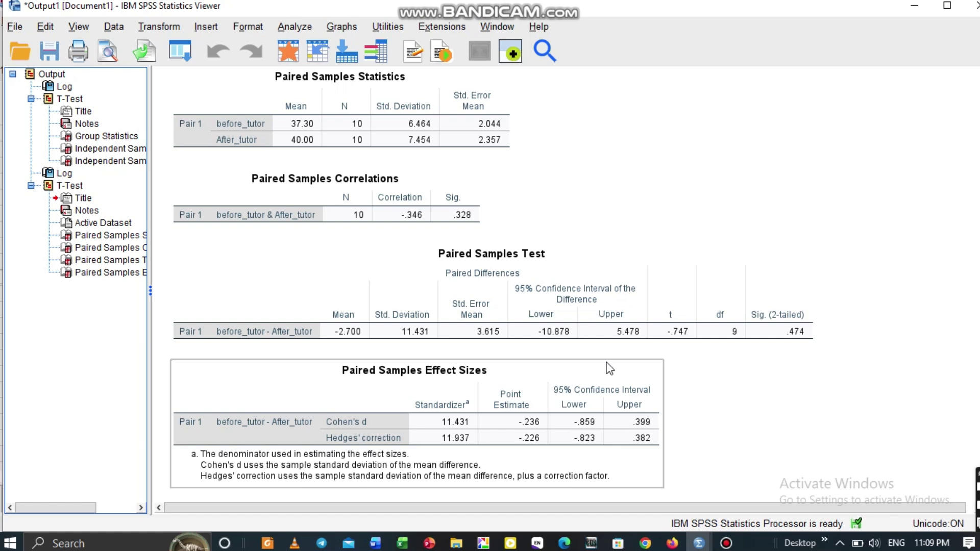
left_click(756, 329)
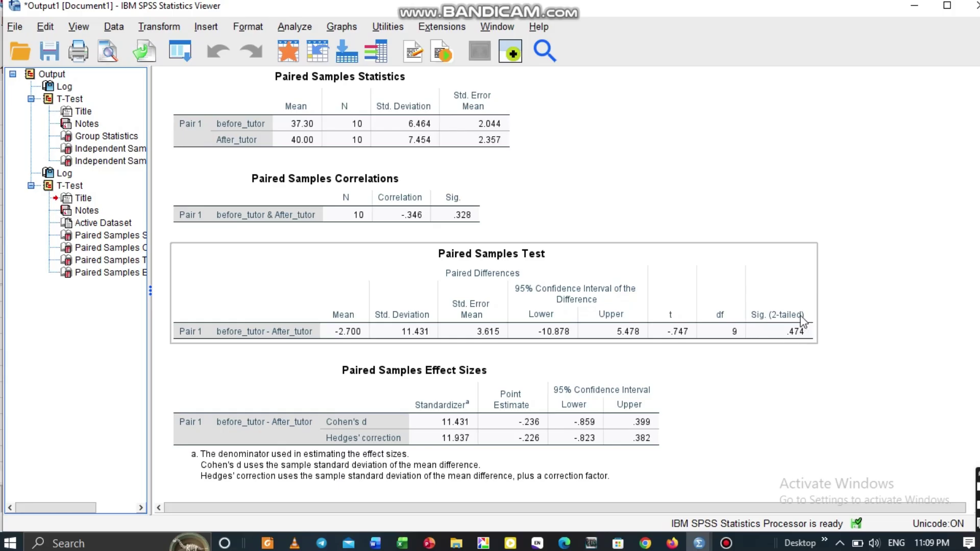